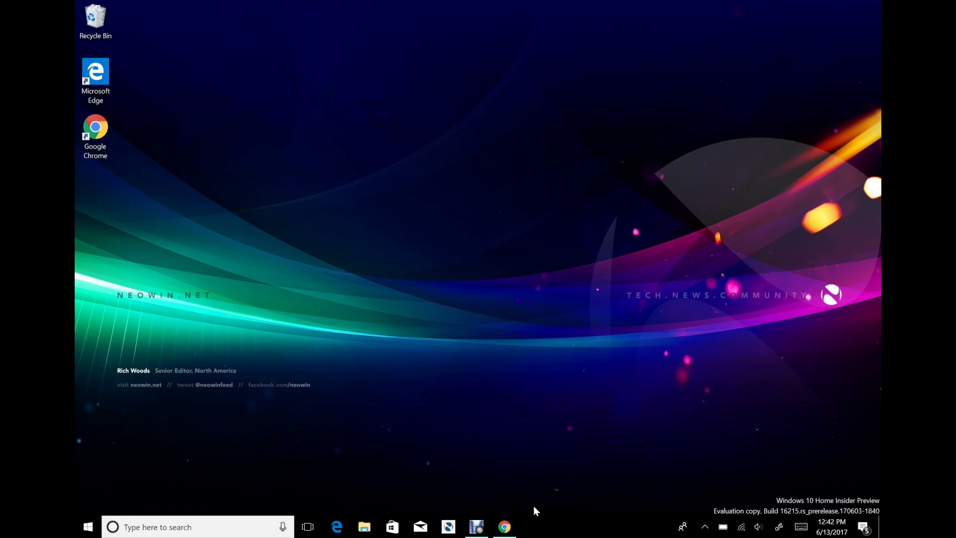
Download the new OneDrive sync client from the Neowin article and run OneDriveSetup.exe, closing Chrome
{"action": "left_click", "coordinate": [515, 531]}
{"action": "scroll", "coordinate": [538, 401], "scroll_direction": "down", "scroll_amount": 10}
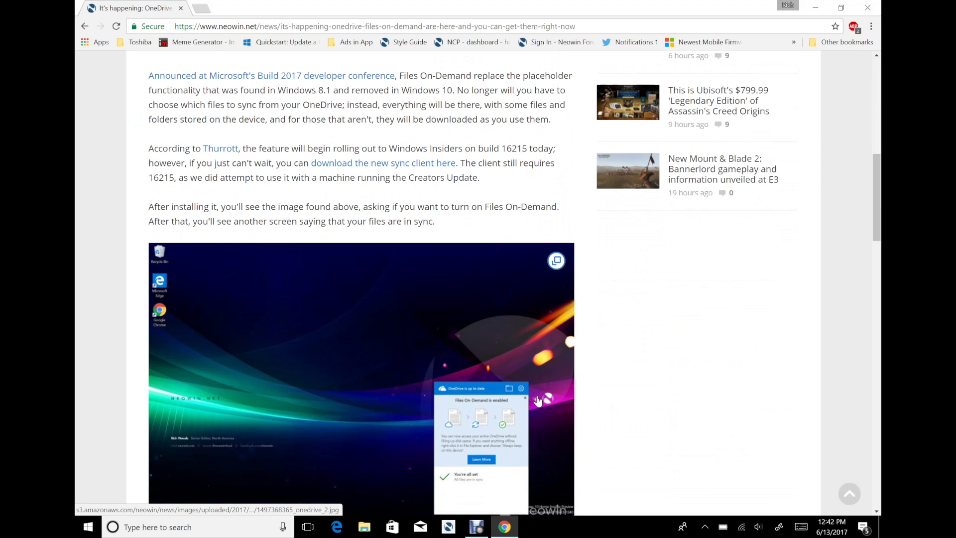
{"action": "scroll", "coordinate": [538, 401], "scroll_direction": "up", "scroll_amount": 2}
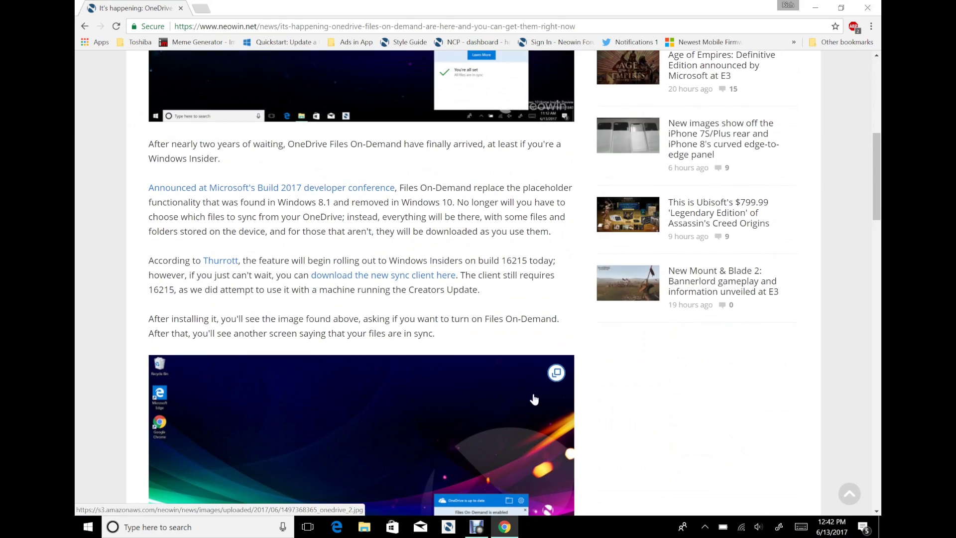
{"action": "left_click", "coordinate": [389, 278]}
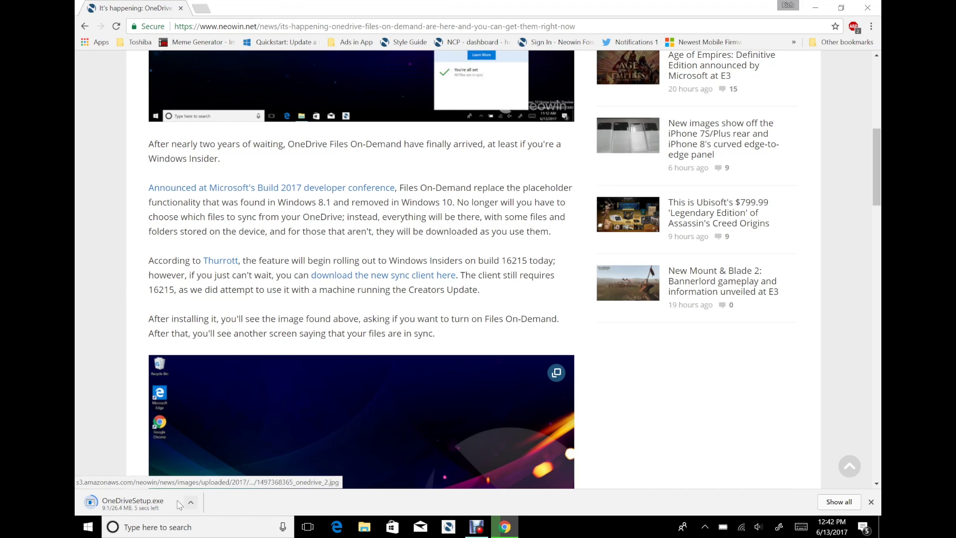
{"action": "left_click", "coordinate": [152, 504]}
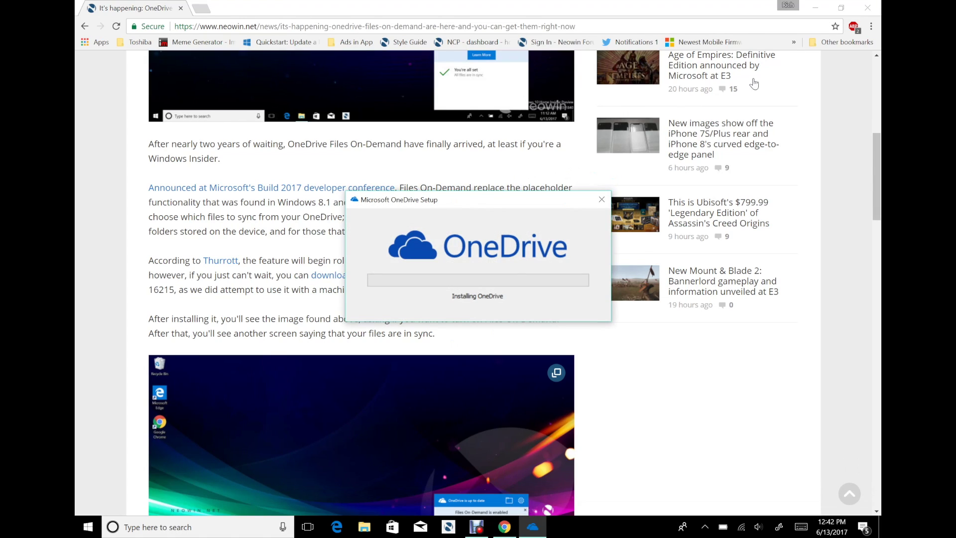
{"action": "left_click", "coordinate": [877, 9]}
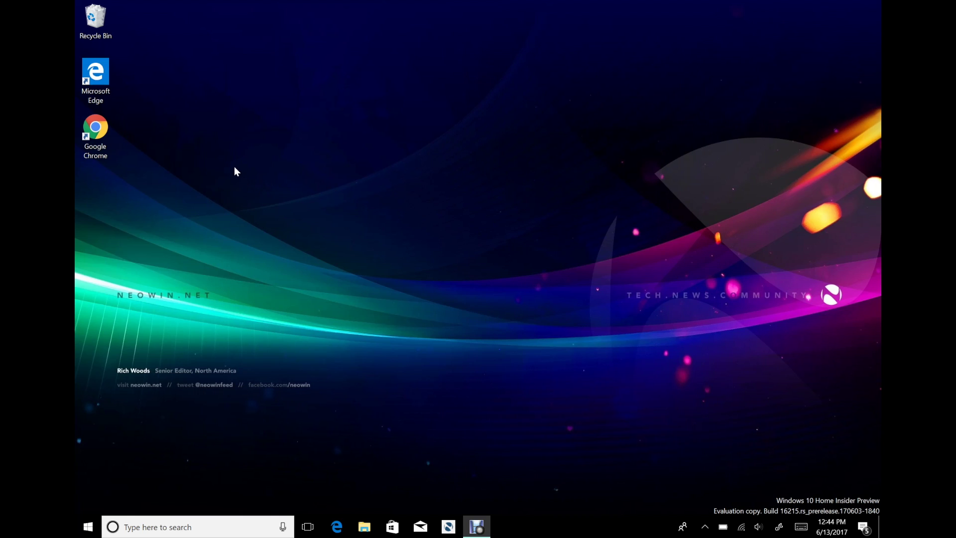
Launch Chrome and reopen the Neowin article on OneDrive Files On-Demand
{"action": "double_click", "coordinate": [103, 135]}
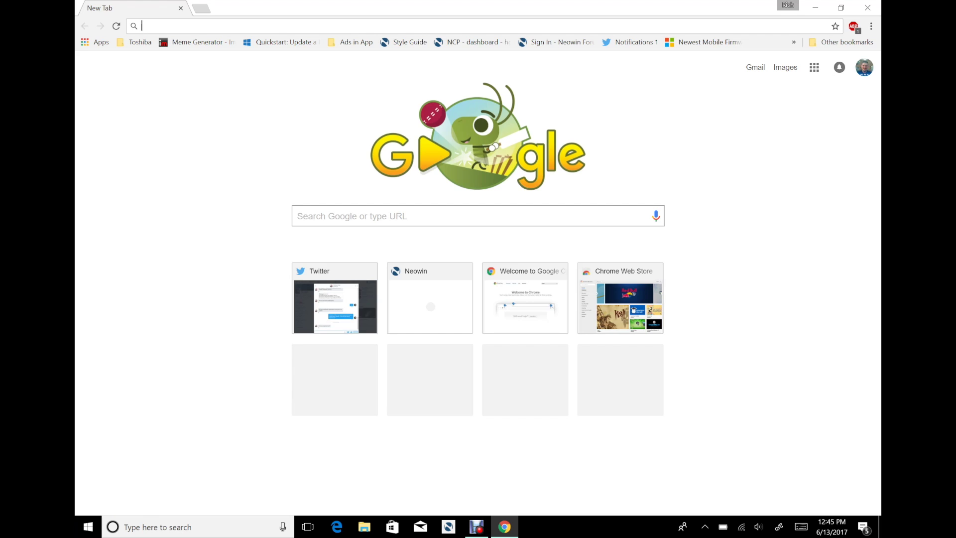
{"action": "type", "text": "neowin.net"}
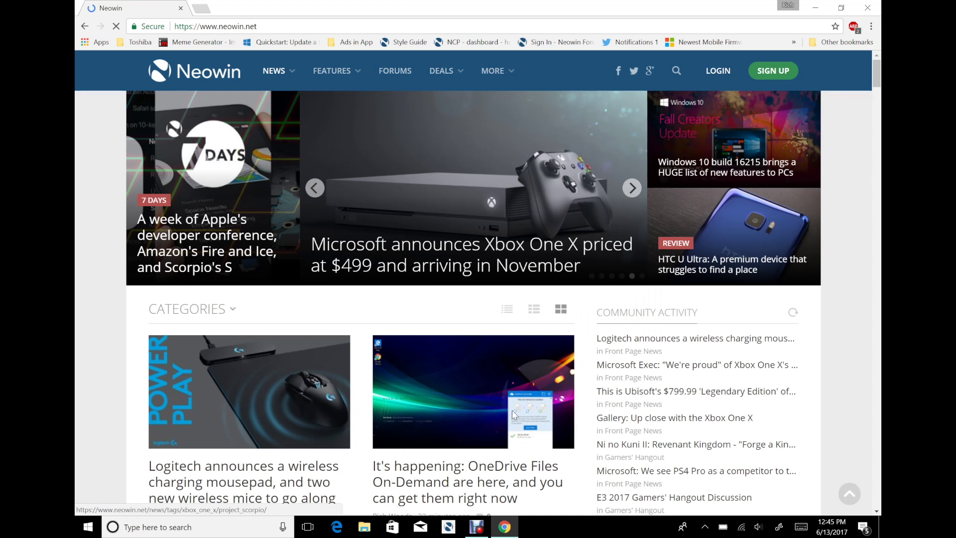
{"action": "left_click", "coordinate": [489, 392]}
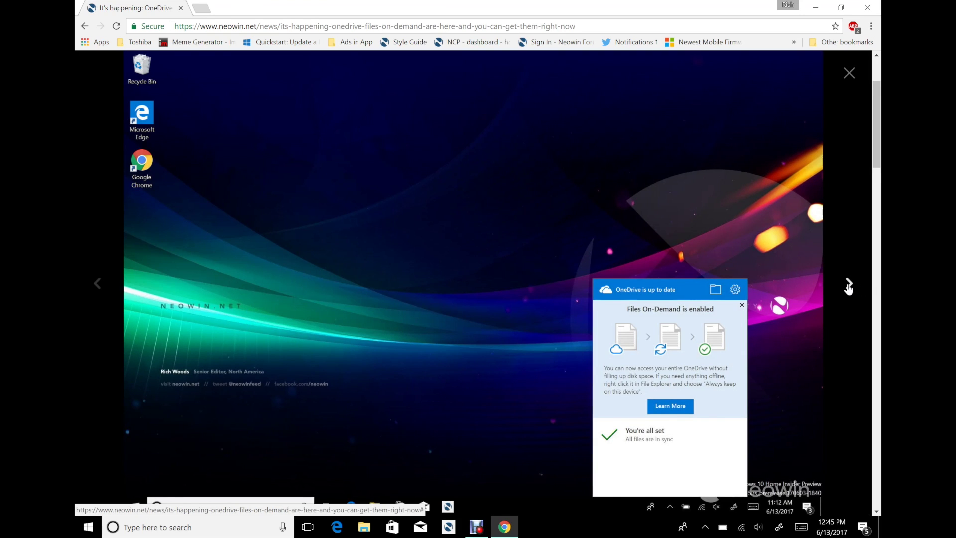
Browse the article's enlarged screenshots of the enabled feature, then close the viewer
{"action": "left_click", "coordinate": [849, 285]}
{"action": "left_click", "coordinate": [849, 73]}
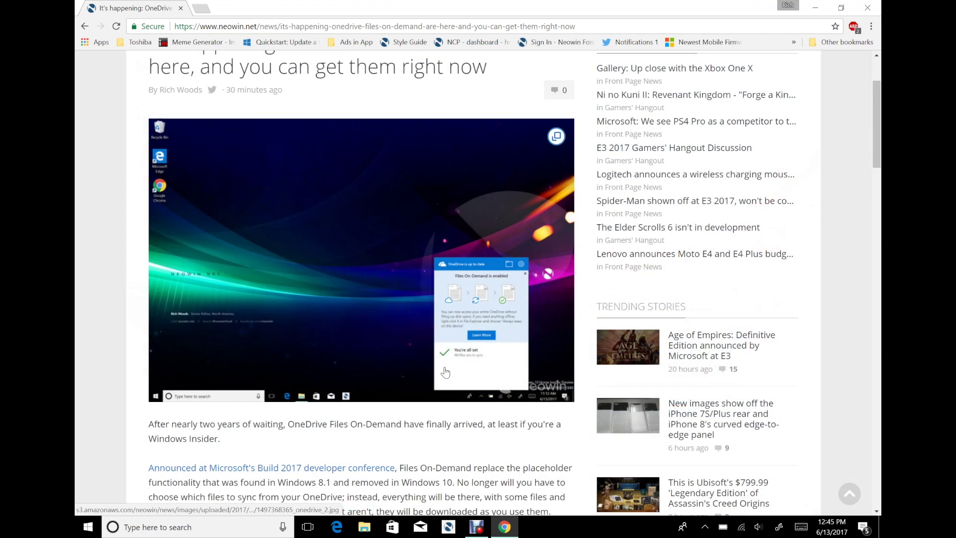
{"action": "scroll", "coordinate": [448, 367], "scroll_direction": "down", "scroll_amount": 10}
{"action": "scroll", "coordinate": [449, 366], "scroll_direction": "up", "scroll_amount": 15}
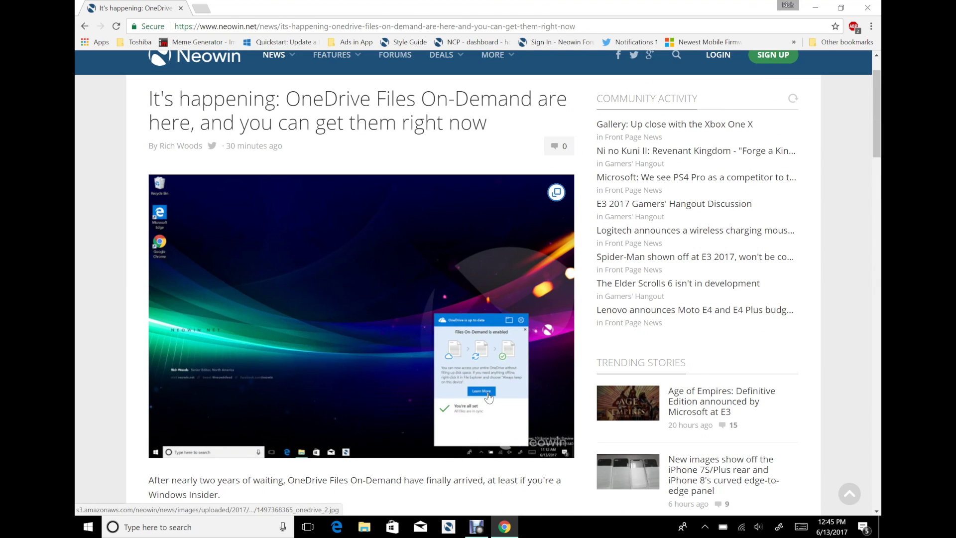
{"action": "left_click", "coordinate": [475, 357]}
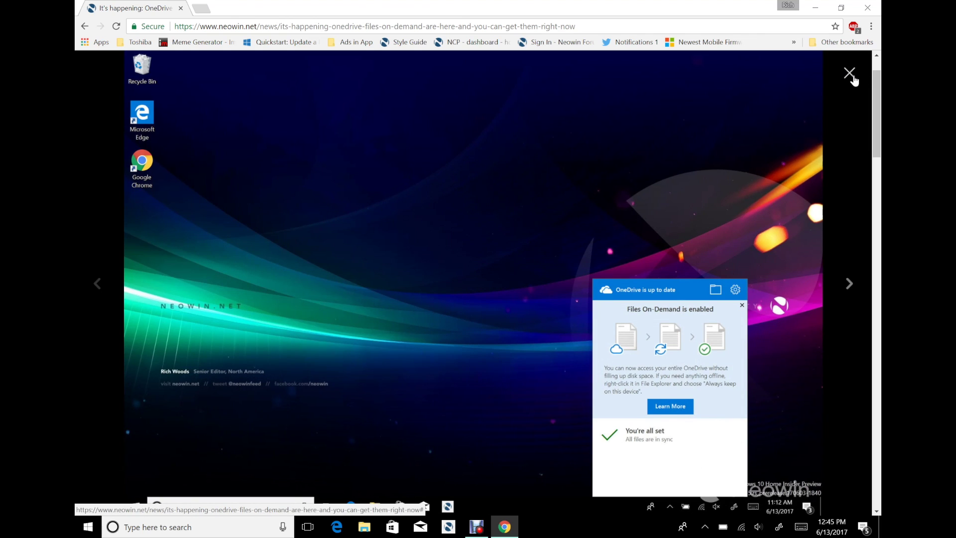
{"action": "left_click", "coordinate": [850, 73]}
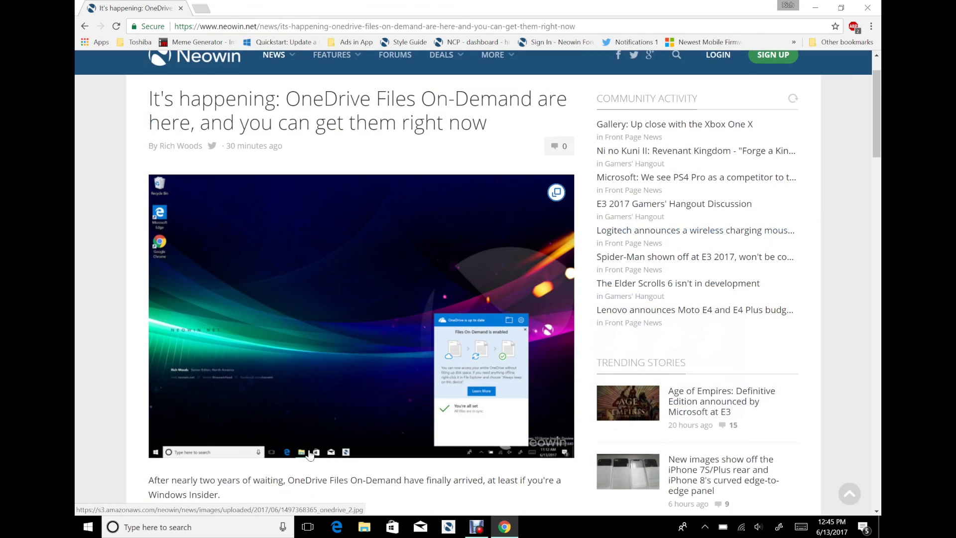
Confirm Files On-Demand is checked on OneDrive's Settings tab and apply with OK
{"action": "left_click", "coordinate": [868, 7]}
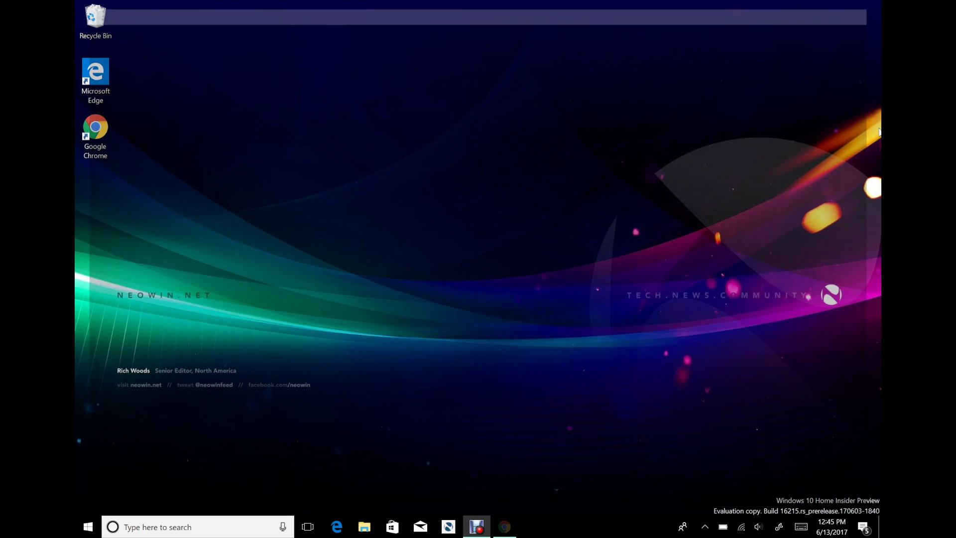
{"action": "left_click", "coordinate": [706, 527]}
{"action": "right_click", "coordinate": [728, 482]}
{"action": "left_click", "coordinate": [748, 440]}
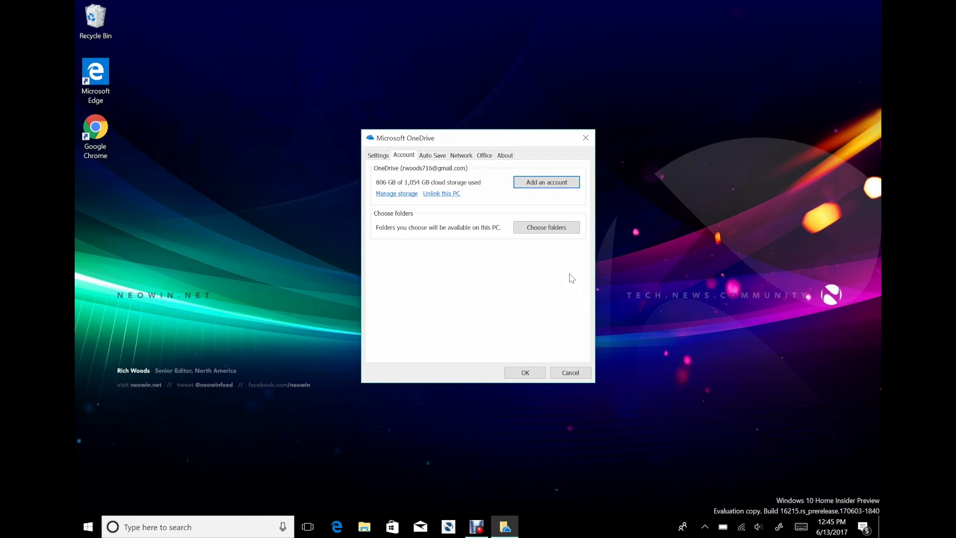
{"action": "left_click", "coordinate": [380, 158]}
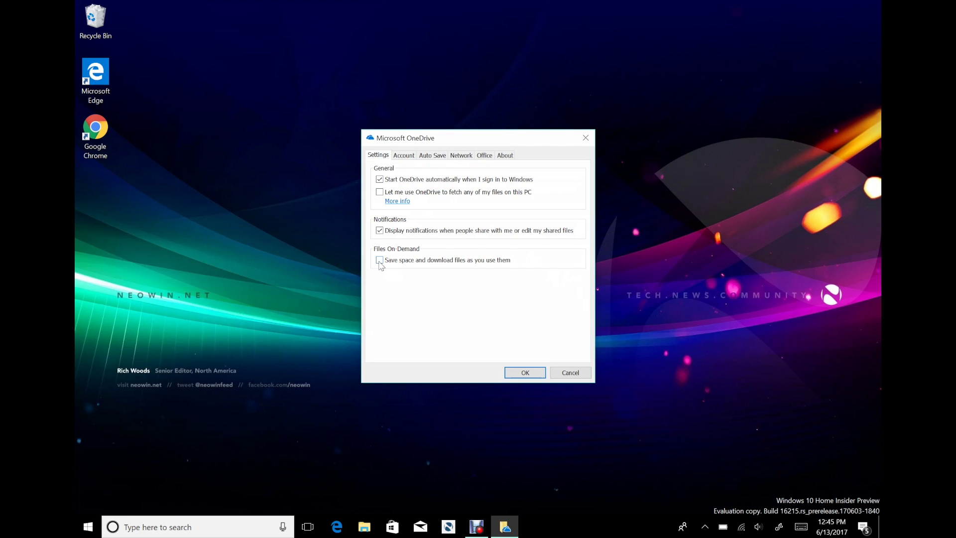
{"action": "left_click", "coordinate": [532, 374]}
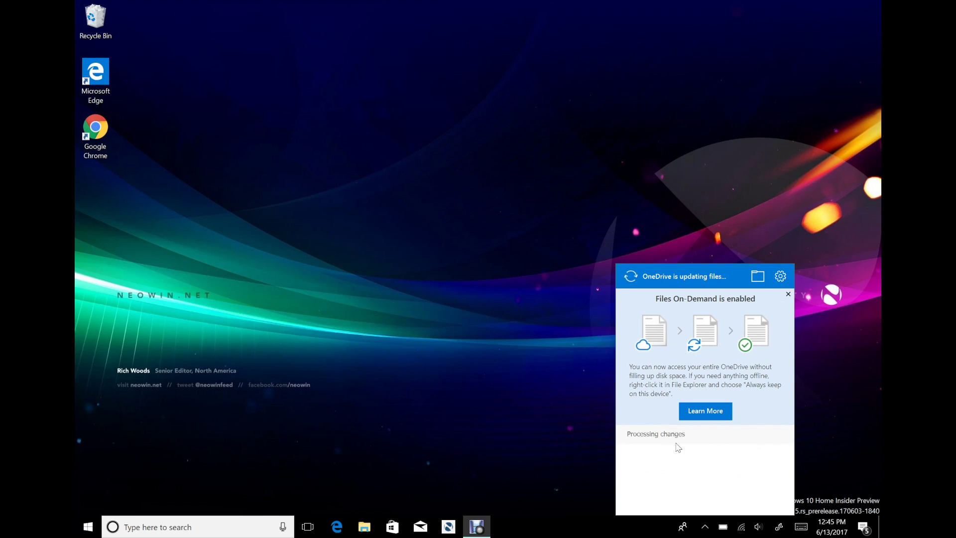
Open the OneDrive folder in File Explorer, choose 'Show all files', and close the help page
{"action": "left_click", "coordinate": [365, 531]}
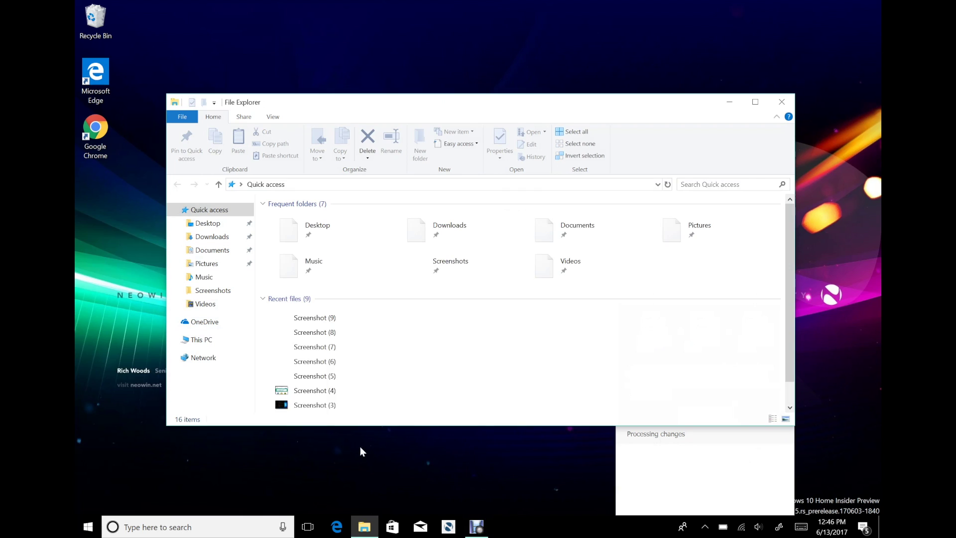
{"action": "left_click", "coordinate": [216, 323]}
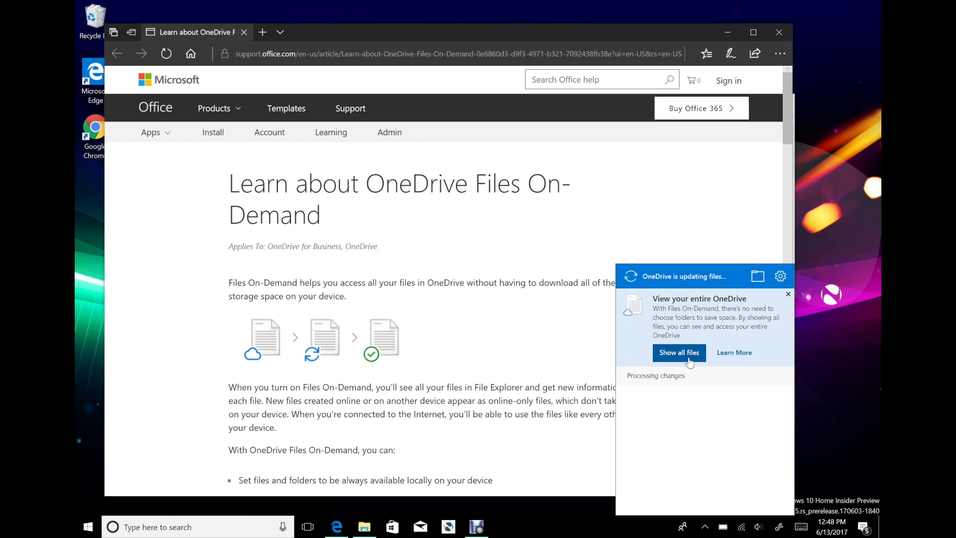
{"action": "left_click", "coordinate": [690, 355]}
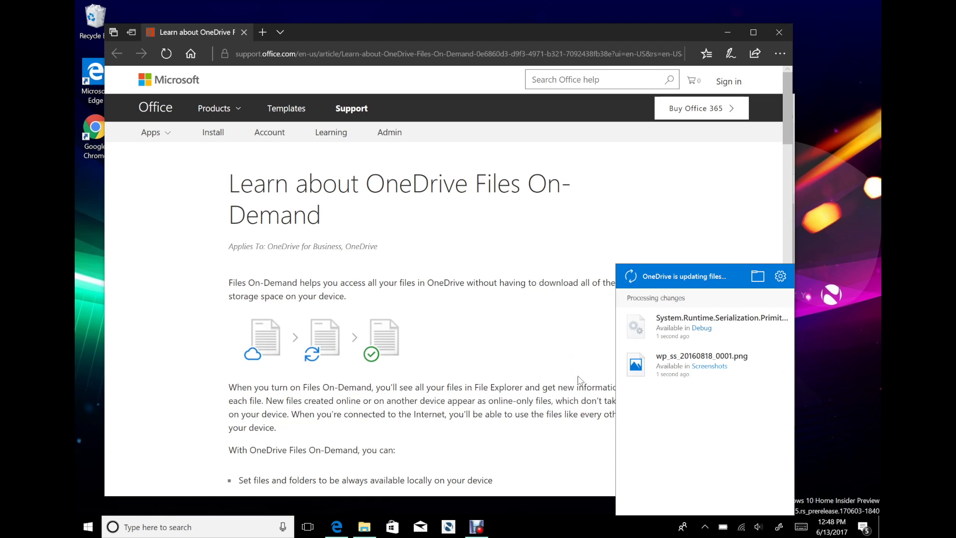
{"action": "left_click", "coordinate": [552, 345]}
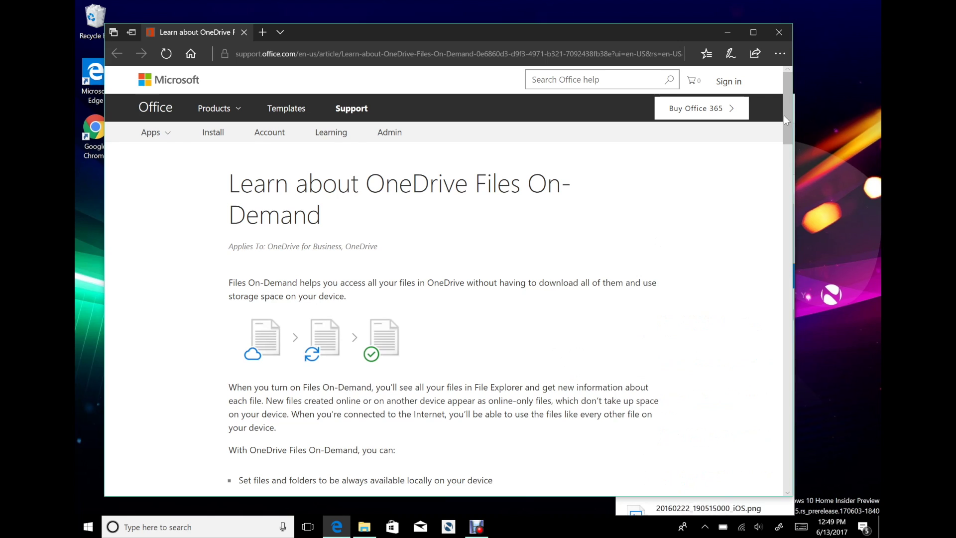
{"action": "left_click", "coordinate": [779, 32]}
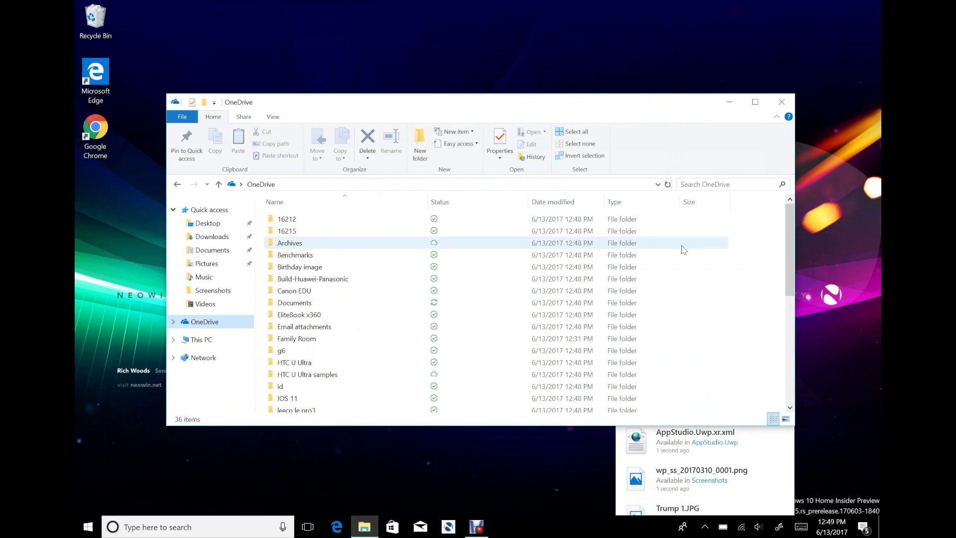
View OneDrive's activity panel of files being updated, then return to the OneDrive folder window
{"action": "scroll", "coordinate": [626, 287], "scroll_direction": "down", "scroll_amount": 1}
{"action": "scroll", "coordinate": [627, 287], "scroll_direction": "down", "scroll_amount": 5}
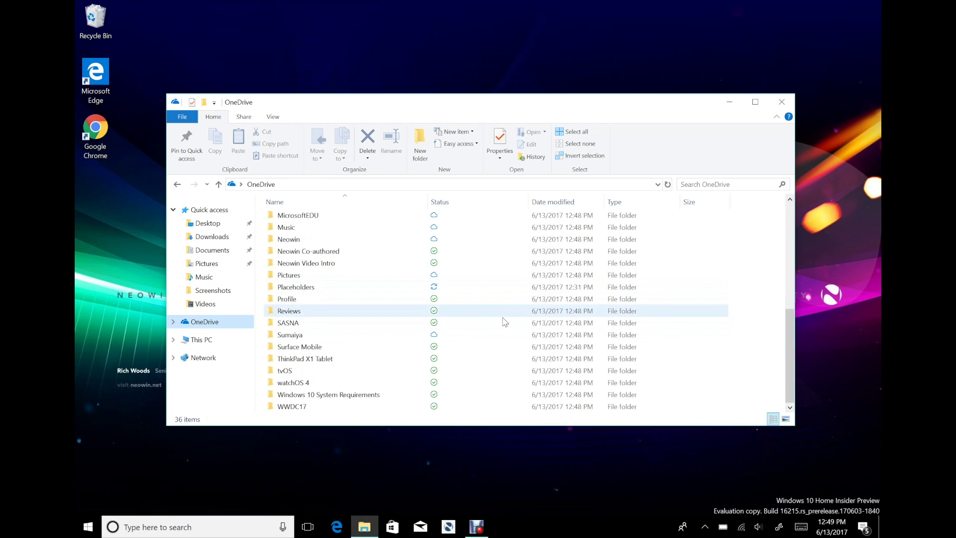
{"action": "scroll", "coordinate": [439, 309], "scroll_direction": "up", "scroll_amount": 6}
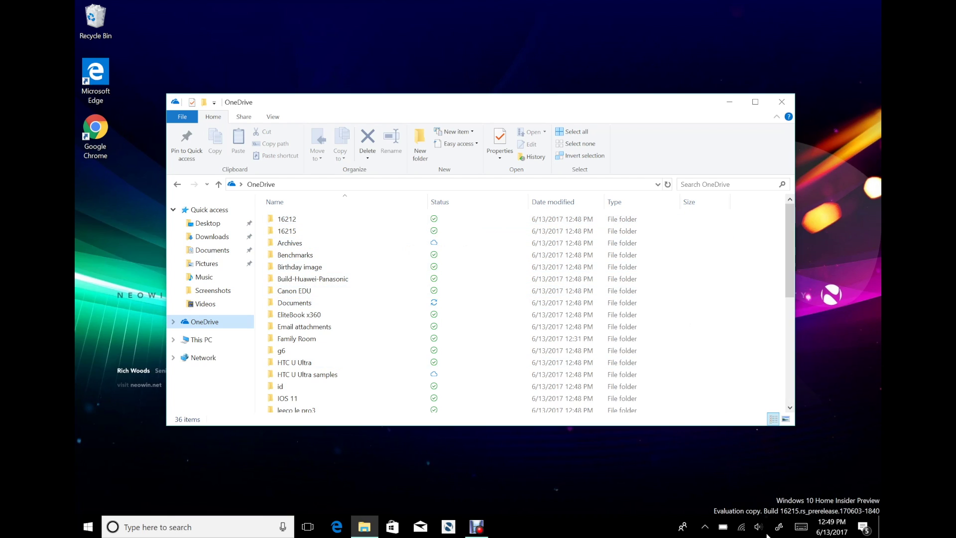
{"action": "left_click", "coordinate": [706, 527]}
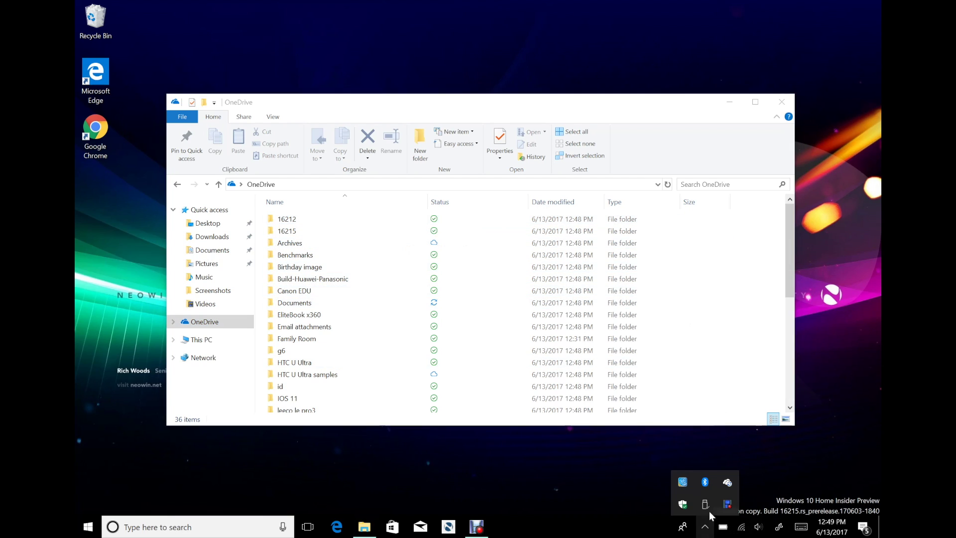
{"action": "left_click", "coordinate": [727, 483]}
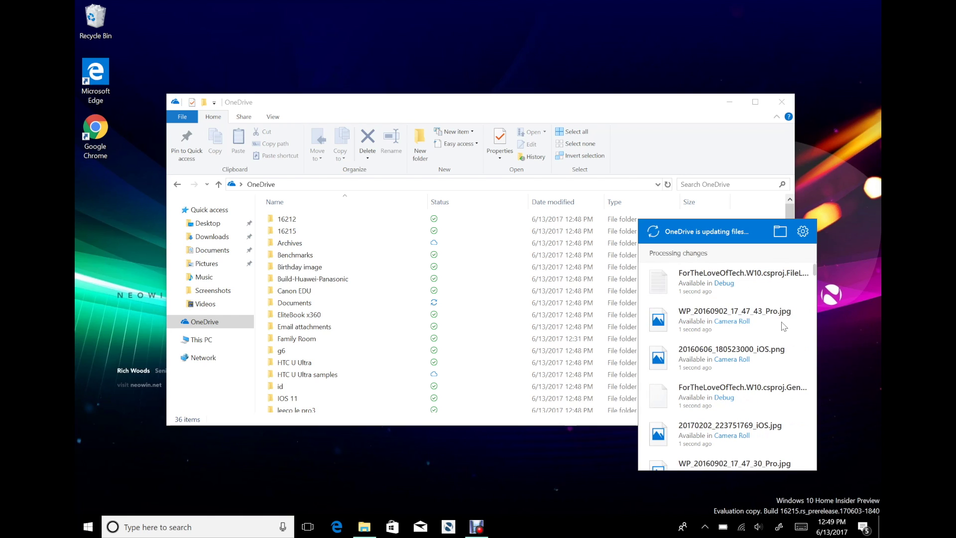
{"action": "left_click", "coordinate": [656, 119]}
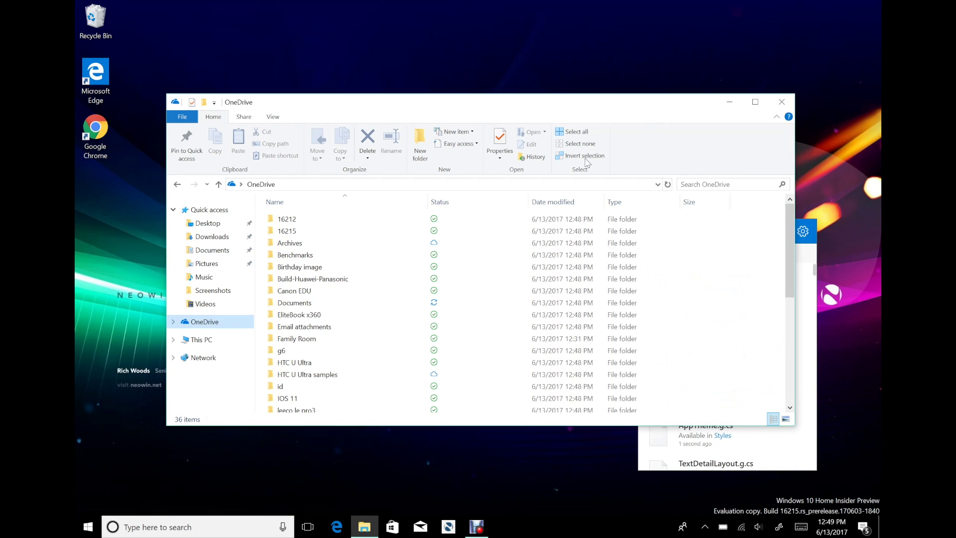
{"action": "double_click", "coordinate": [386, 243]}
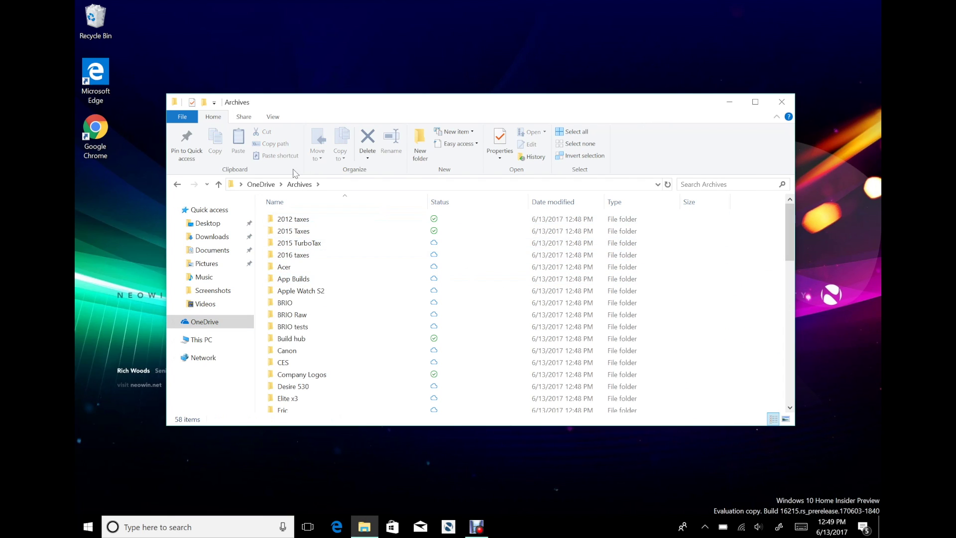
{"action": "left_click", "coordinate": [261, 184]}
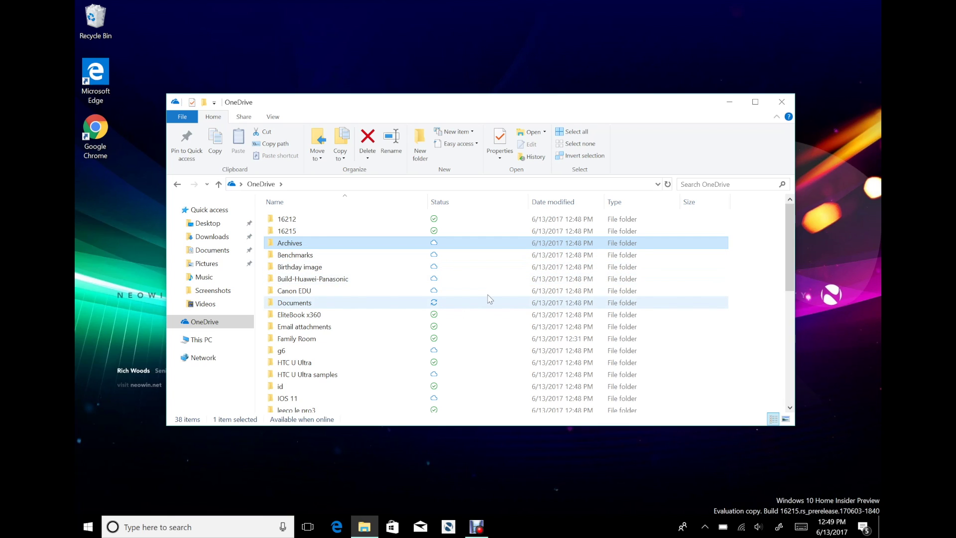
{"action": "right_click", "coordinate": [358, 245]}
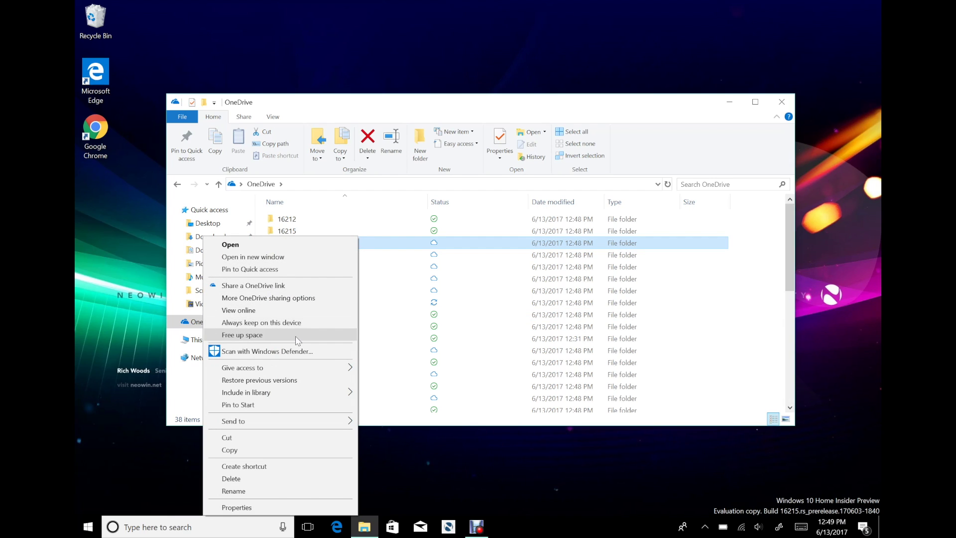
{"action": "left_click", "coordinate": [451, 248]}
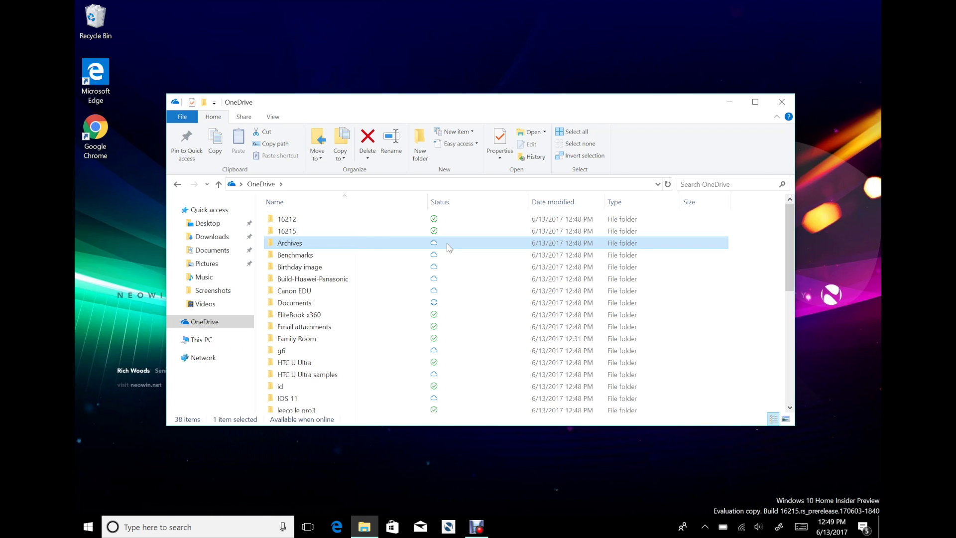
{"action": "scroll", "coordinate": [451, 276], "scroll_direction": "down", "scroll_amount": 7}
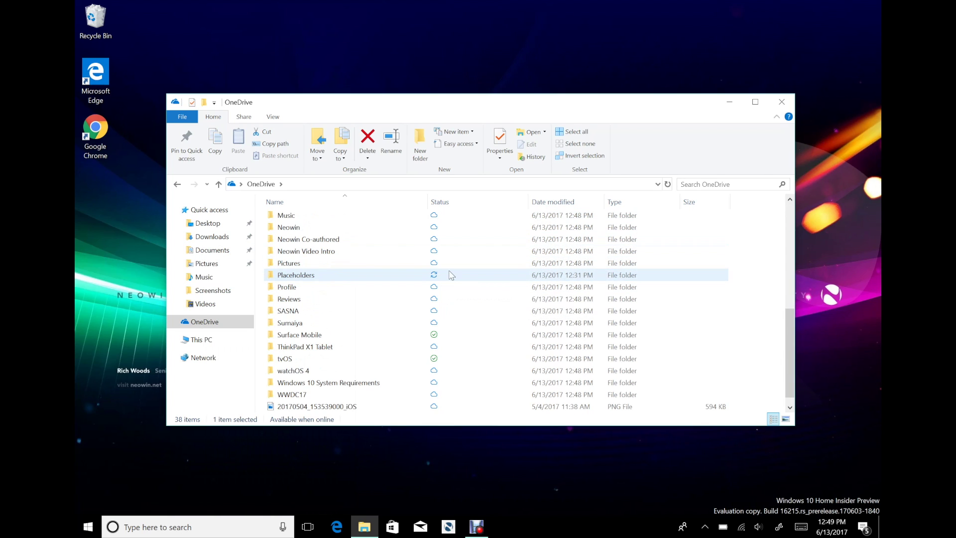
{"action": "scroll", "coordinate": [459, 284], "scroll_direction": "up", "scroll_amount": 5}
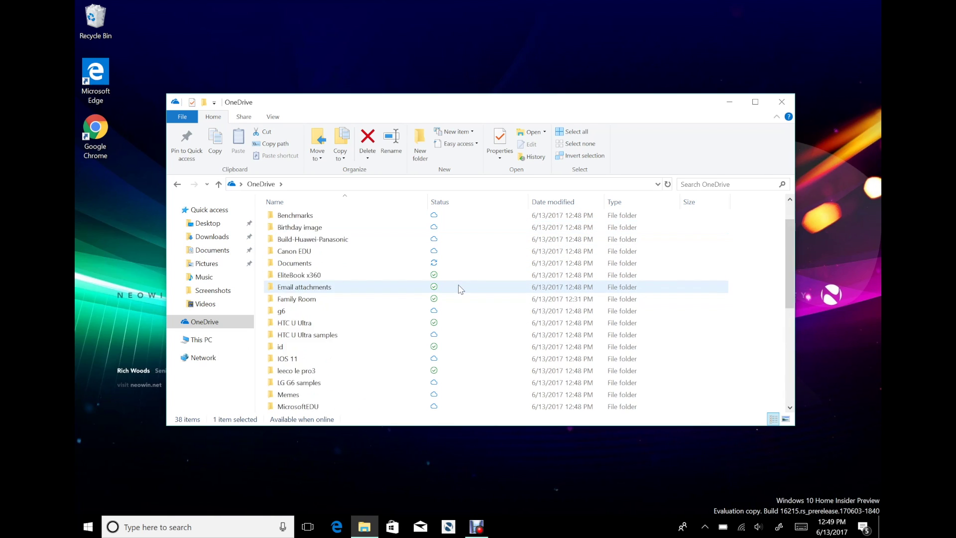
{"action": "scroll", "coordinate": [459, 284], "scroll_direction": "down", "scroll_amount": 6}
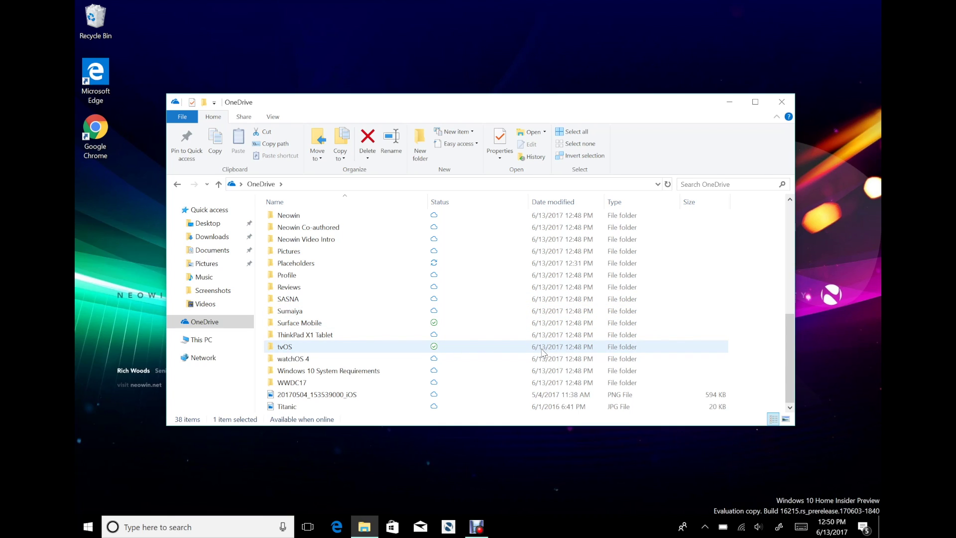
{"action": "left_click", "coordinate": [386, 409]}
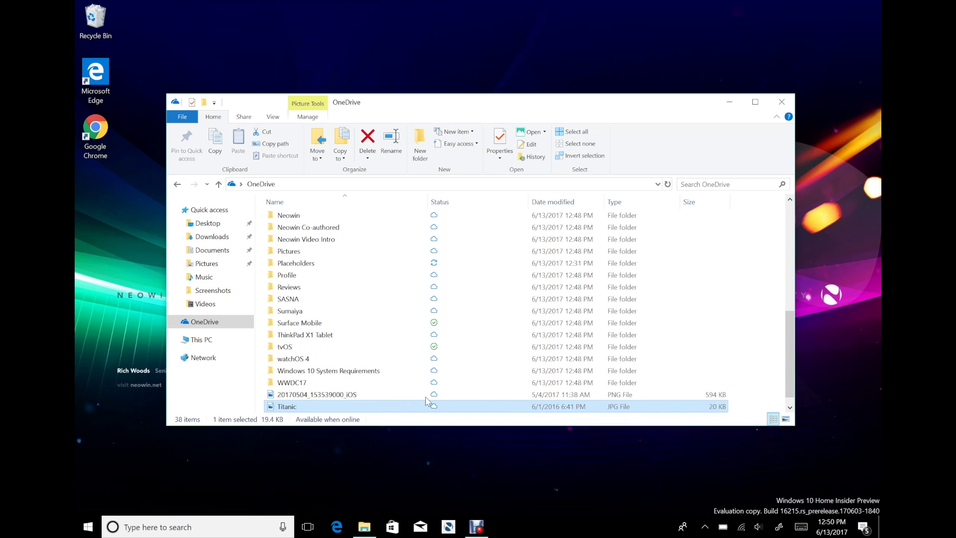
{"action": "double_click", "coordinate": [382, 407]}
Open the Titanic image in Photos, always using Photos for .jpg files, then close it
{"action": "left_click", "coordinate": [386, 374]}
{"action": "left_click", "coordinate": [494, 401]}
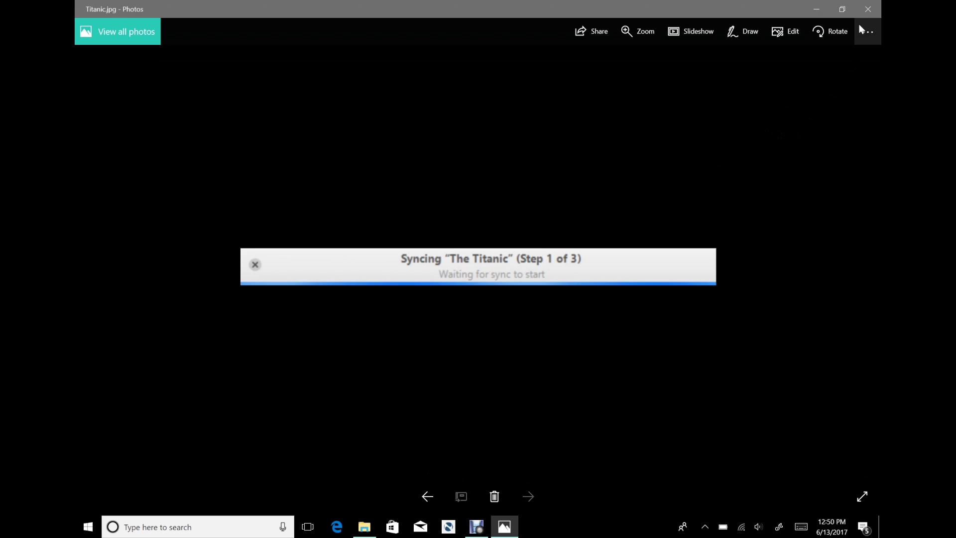
{"action": "left_click", "coordinate": [869, 10]}
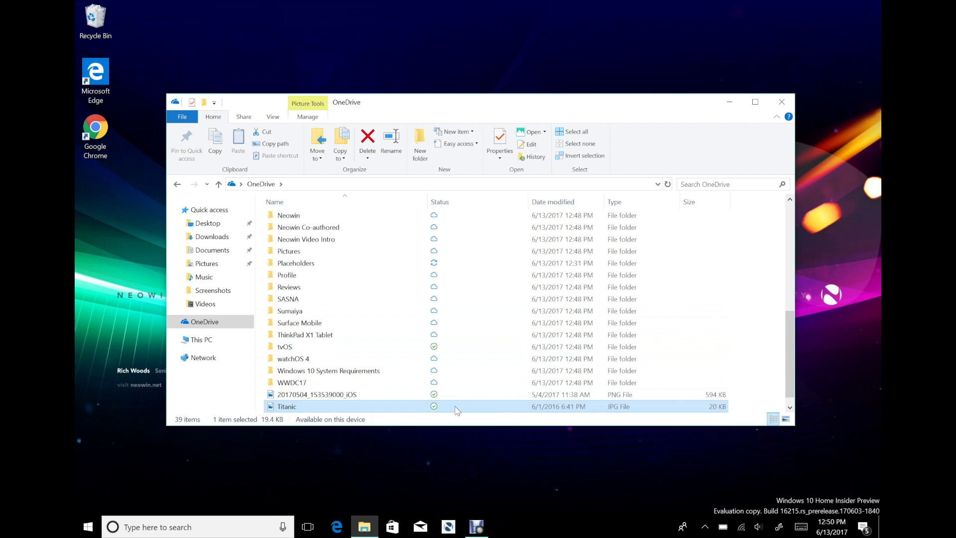
Open and dismiss the 20170504_153539000_iOS image, then mark EliteBook x360 'Always keep on this device'
{"action": "double_click", "coordinate": [488, 396]}
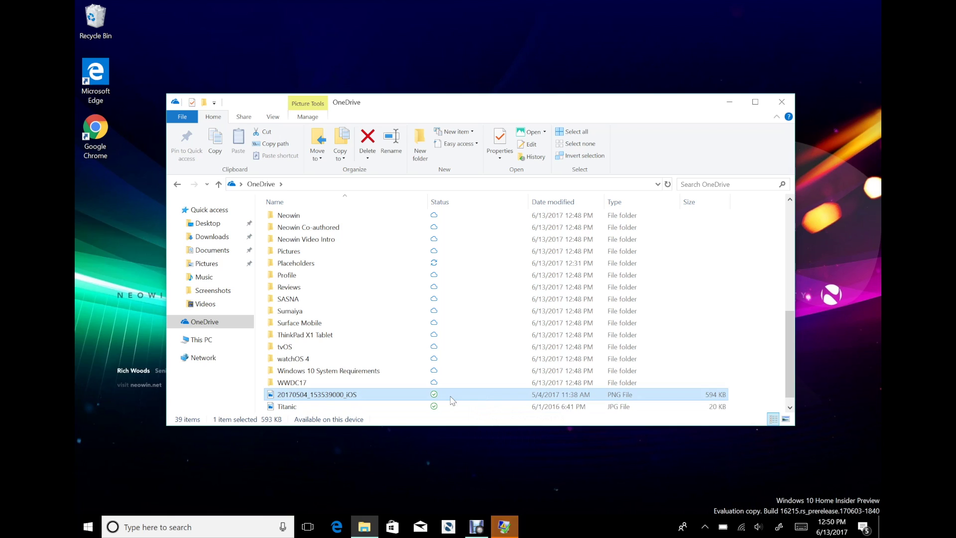
{"action": "left_click", "coordinate": [504, 529]}
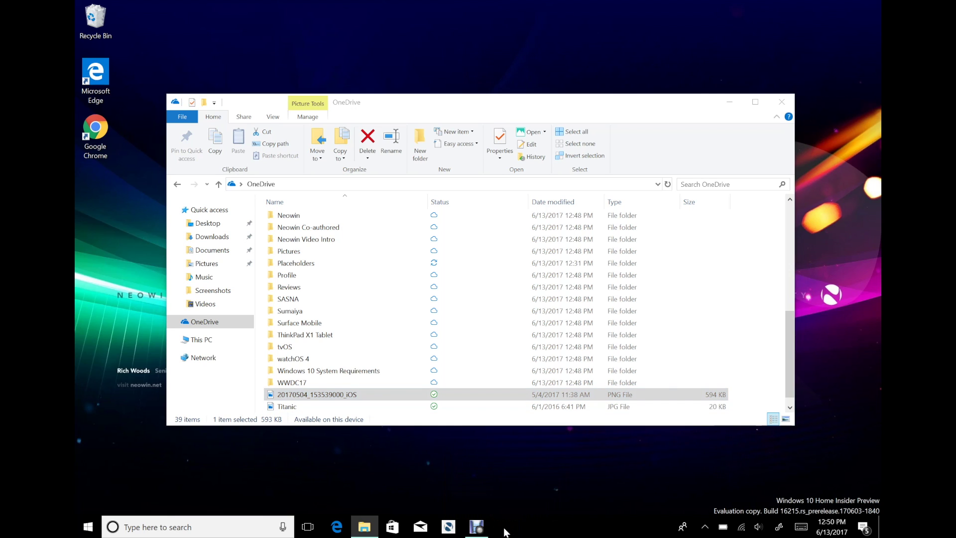
{"action": "scroll", "coordinate": [466, 353], "scroll_direction": "up", "scroll_amount": 8}
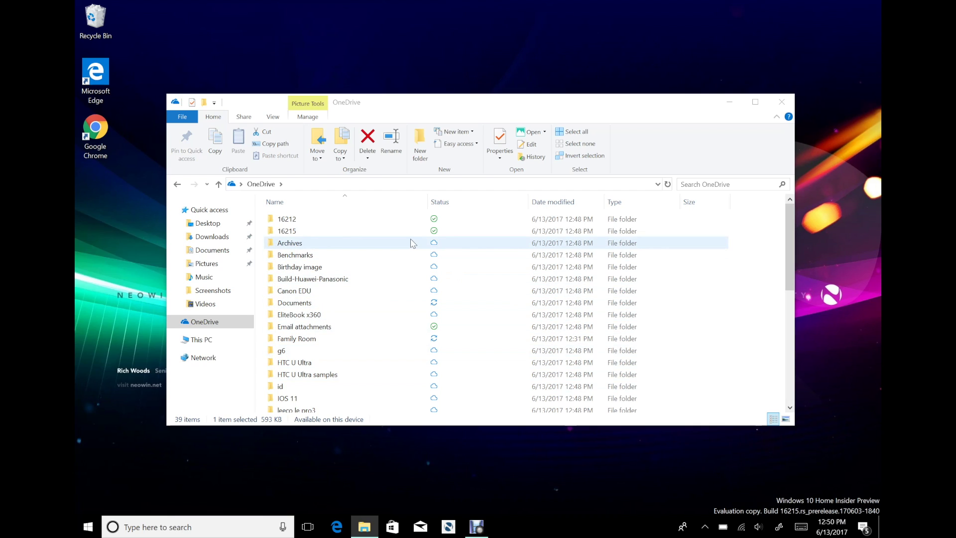
{"action": "right_click", "coordinate": [347, 320]}
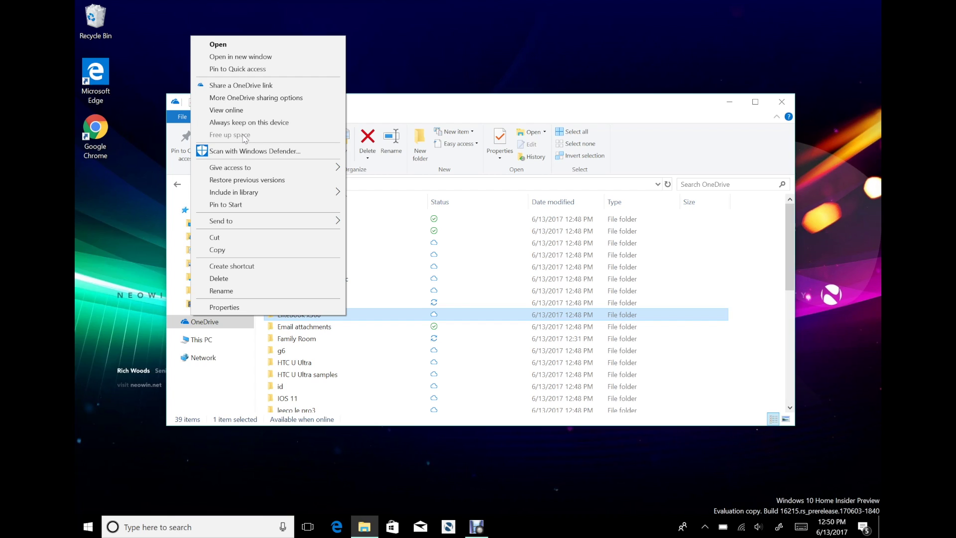
{"action": "left_click", "coordinate": [246, 122]}
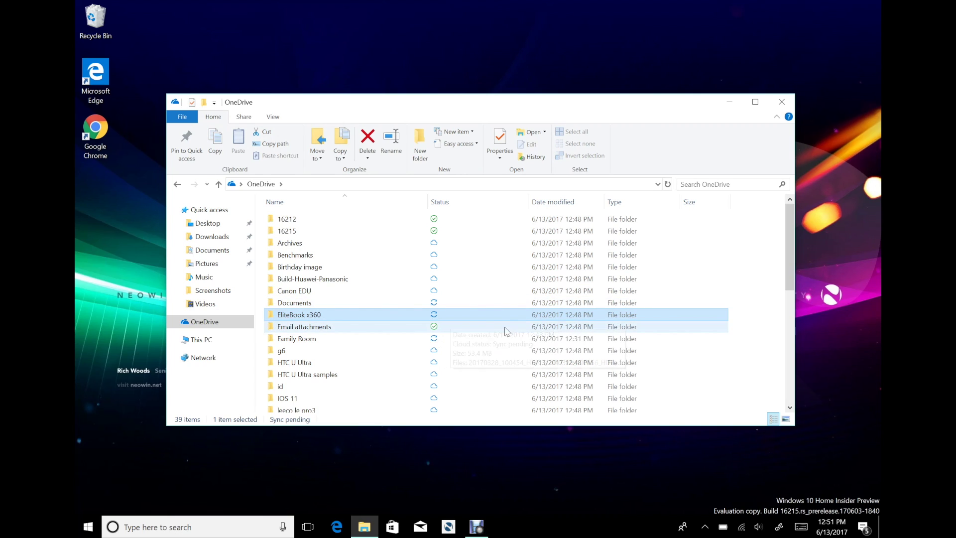
{"action": "double_click", "coordinate": [515, 319]}
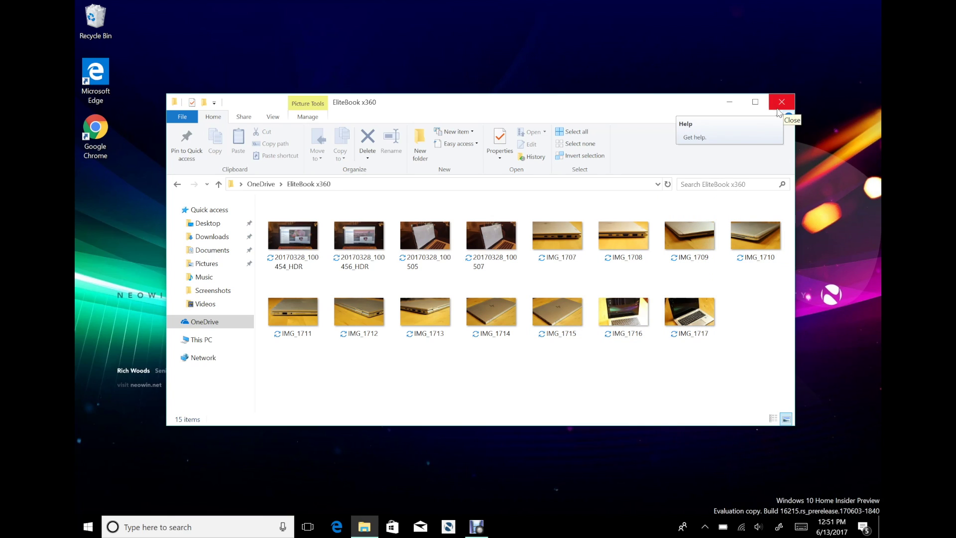
{"action": "left_click", "coordinate": [261, 184]}
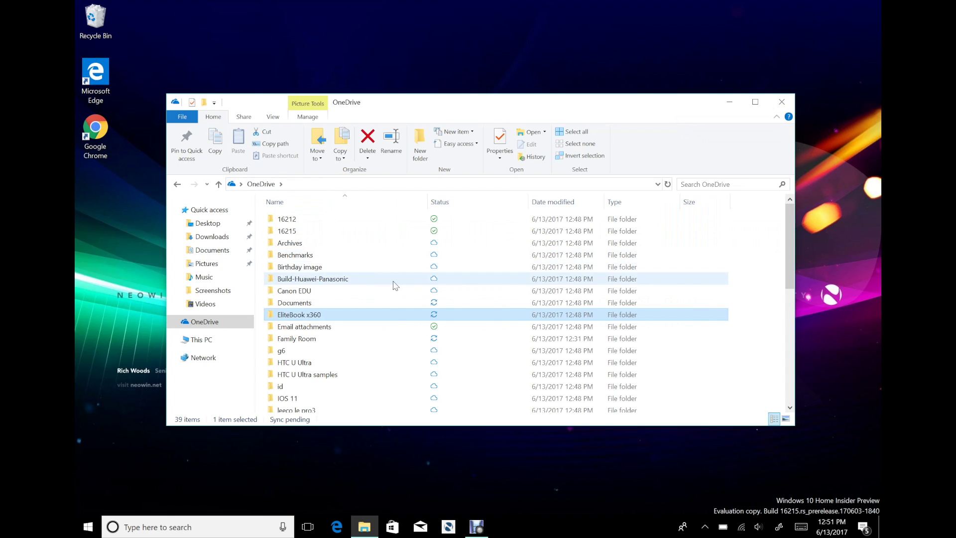
{"action": "mouse_move", "coordinate": [454, 298]}
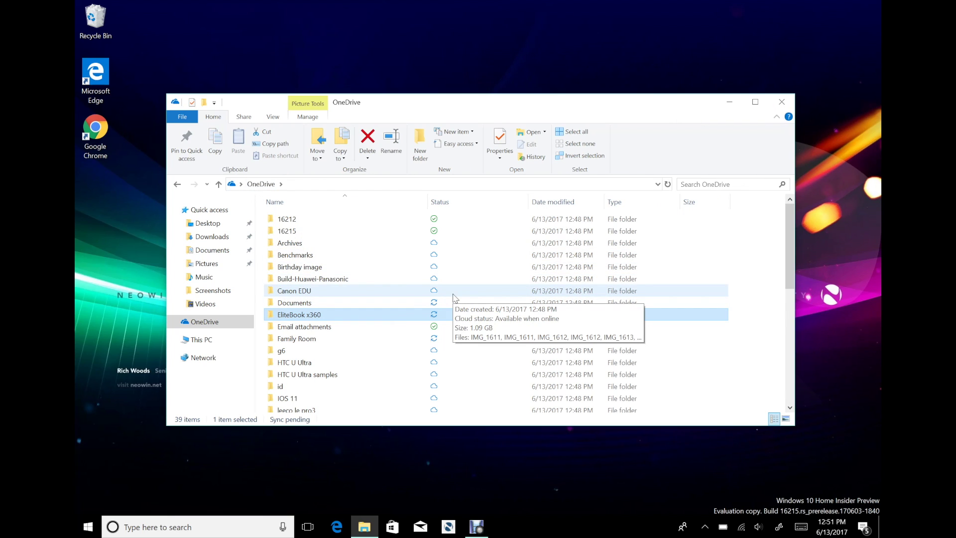